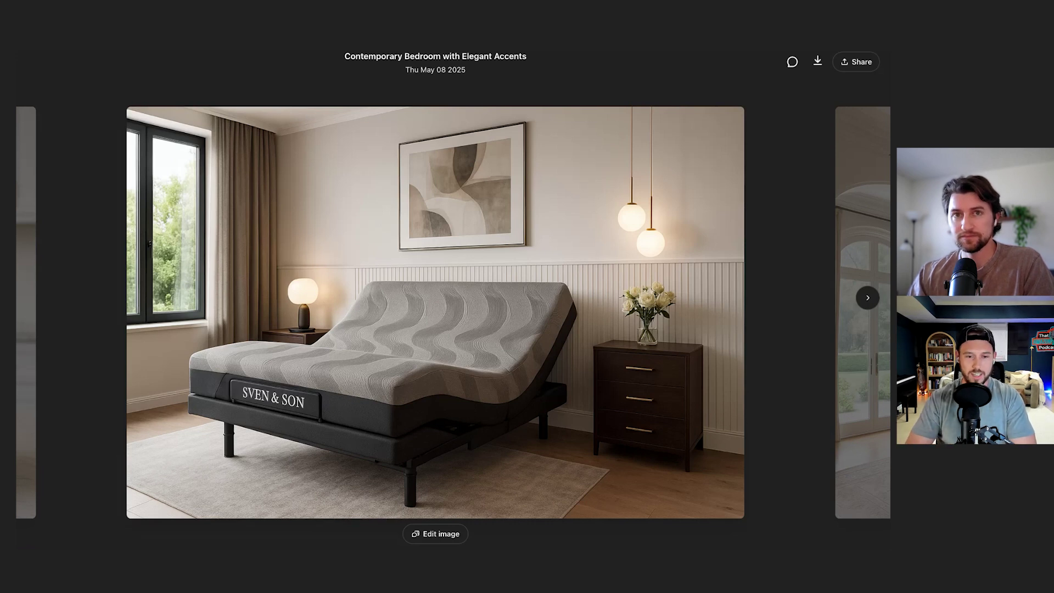
Switch to the Sora media library and examine the image prompt of the 1080p Modern Adjustable Bed video.
left_click(310, 63)
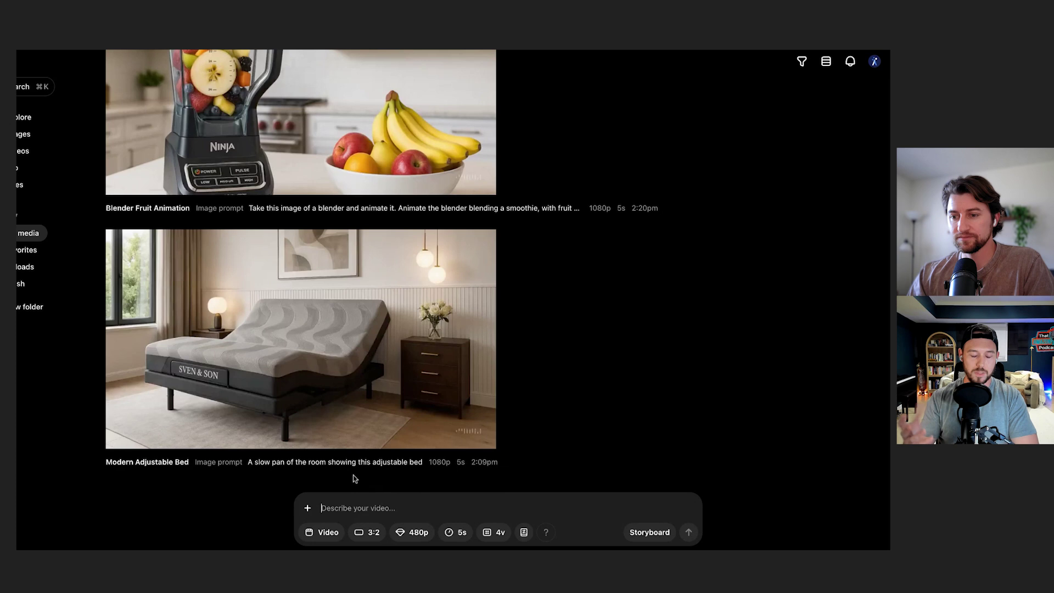
left_click_drag(243, 460, 422, 462)
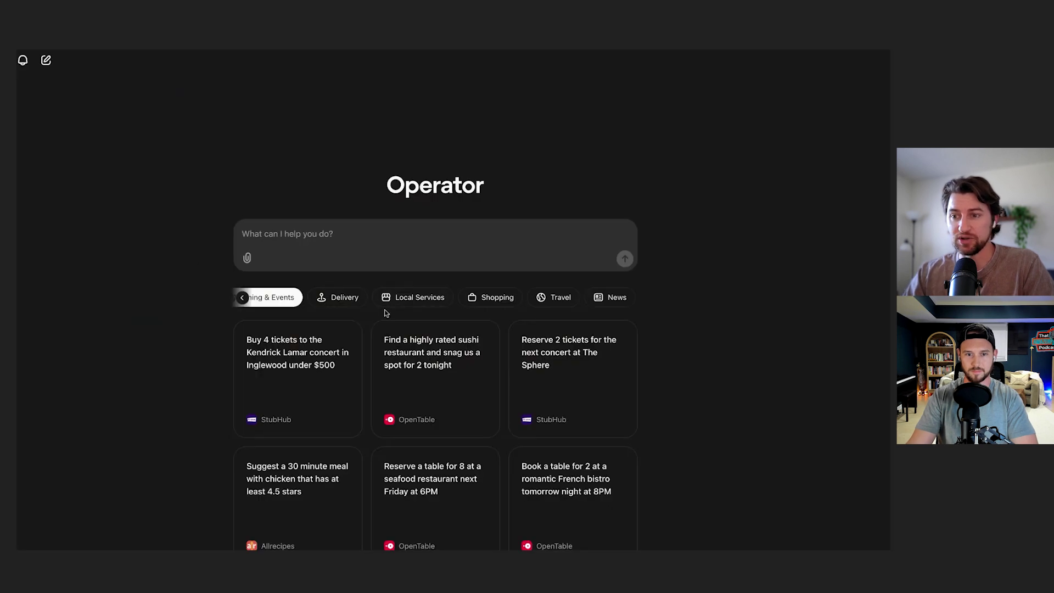
Browse the Dining & Events task suggestions on the Operator start page.
scroll(386, 313, "left", 1)
scroll(104, 364, "down", 2)
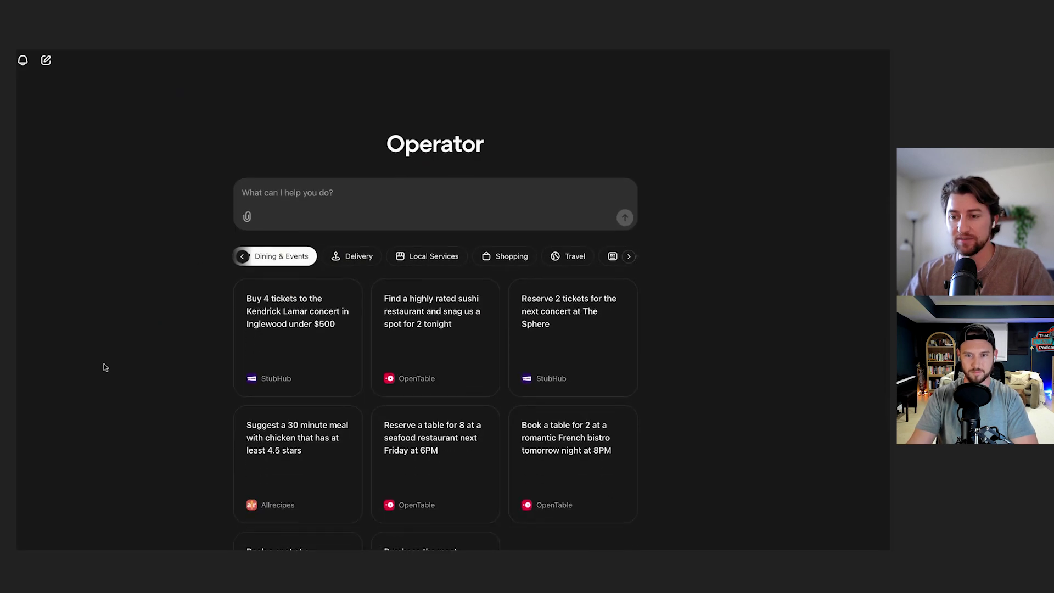
scroll(104, 366, "up", 2)
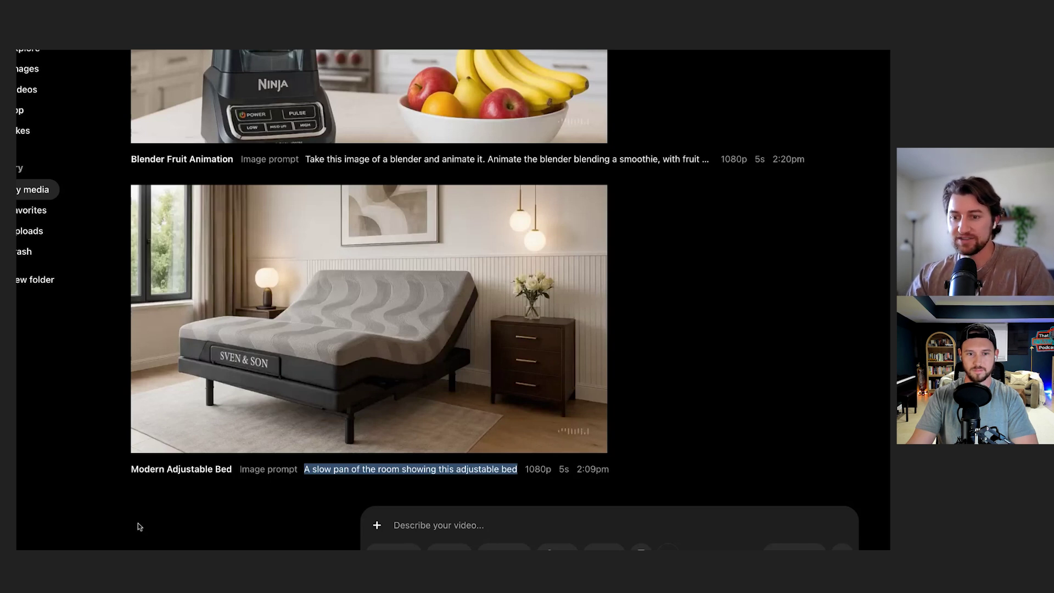
Open the 1080p Modern Adjustable Bed video in Sora, watch it and return to the media list.
mouse_move(141, 447)
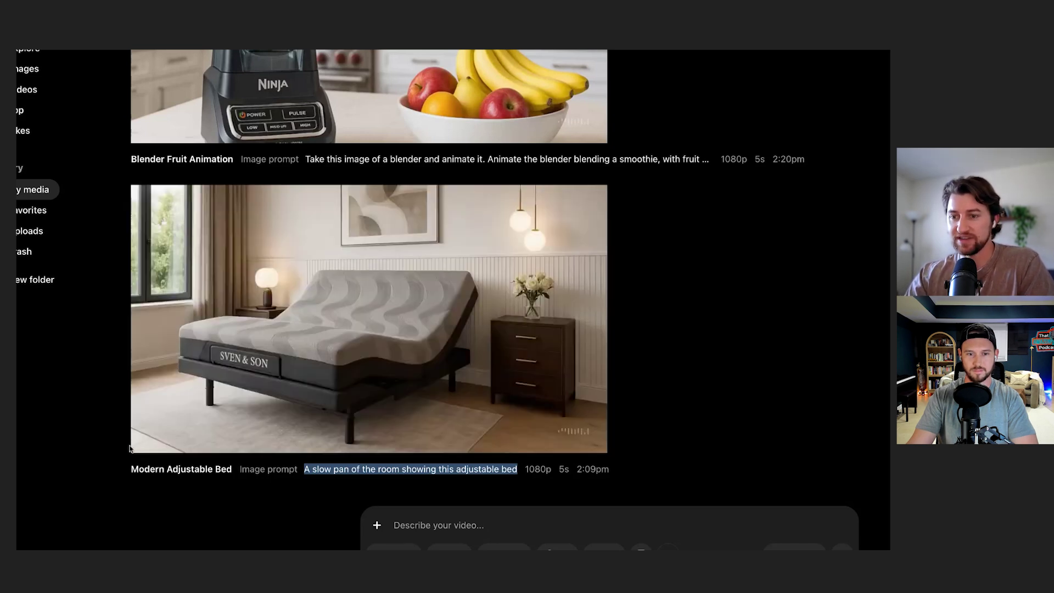
left_click(134, 446)
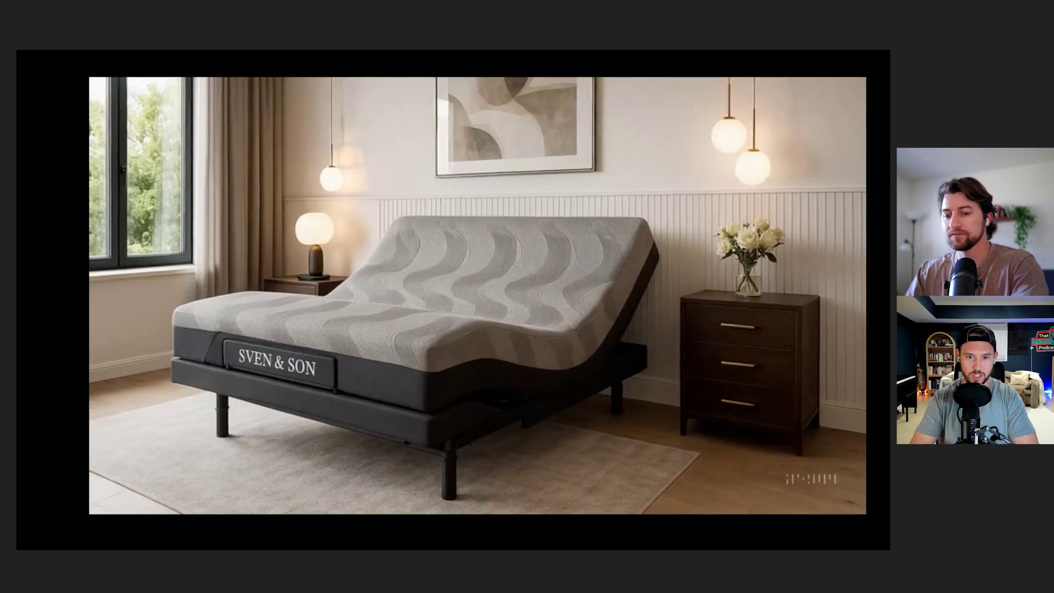
left_click(25, 51)
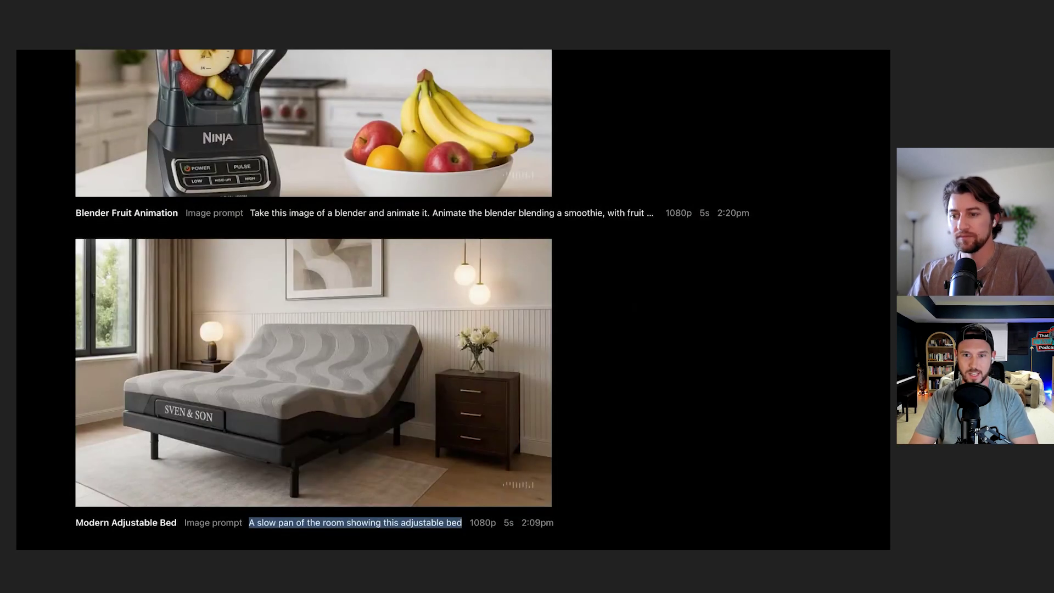
Open the 720p Modern Adjustable Bed video and read its full prompt about the reclining motion, camera pan and showroom lighting.
scroll(453, 300, "down", 1)
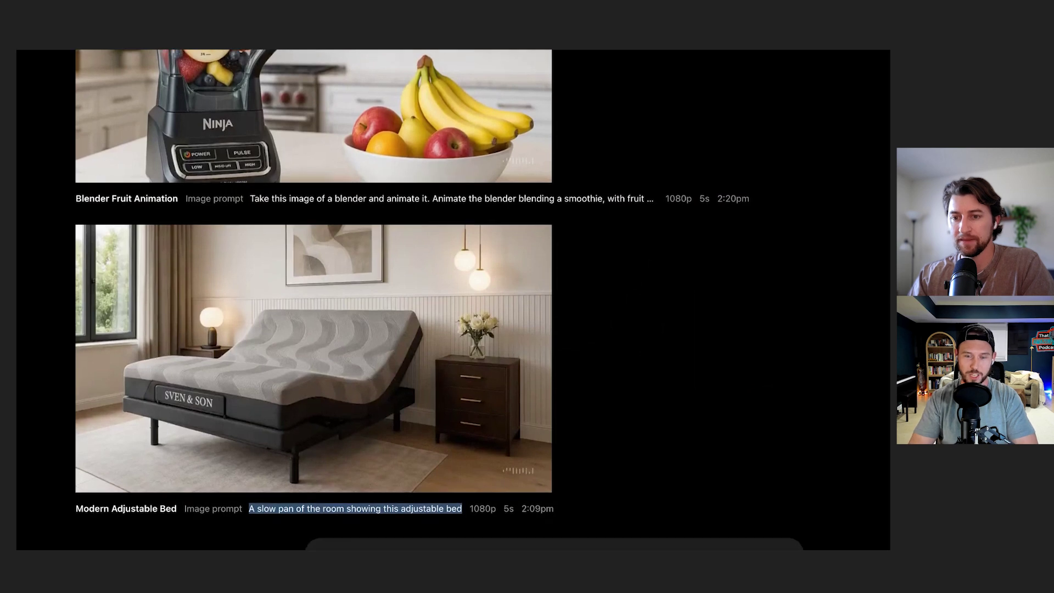
left_click(659, 494)
scroll(454, 300, "left", 1)
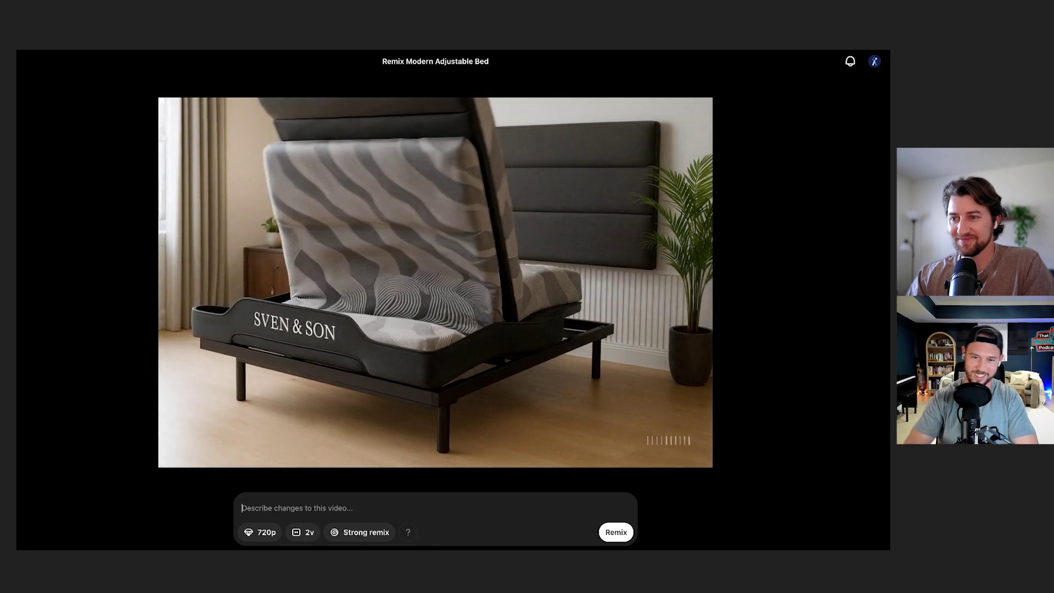
left_click(568, 50)
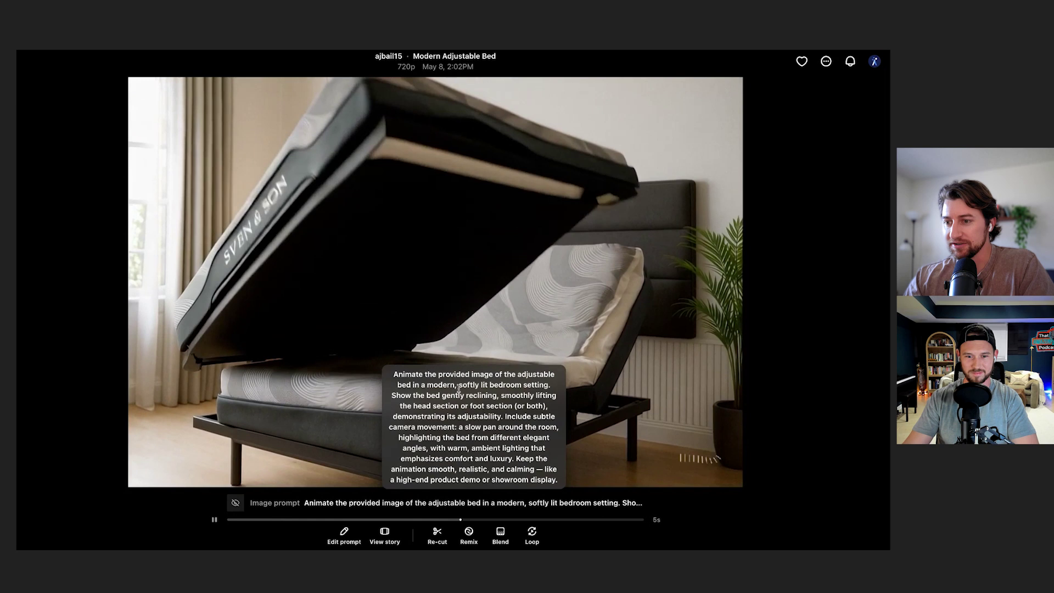
left_click_drag(510, 385, 501, 416)
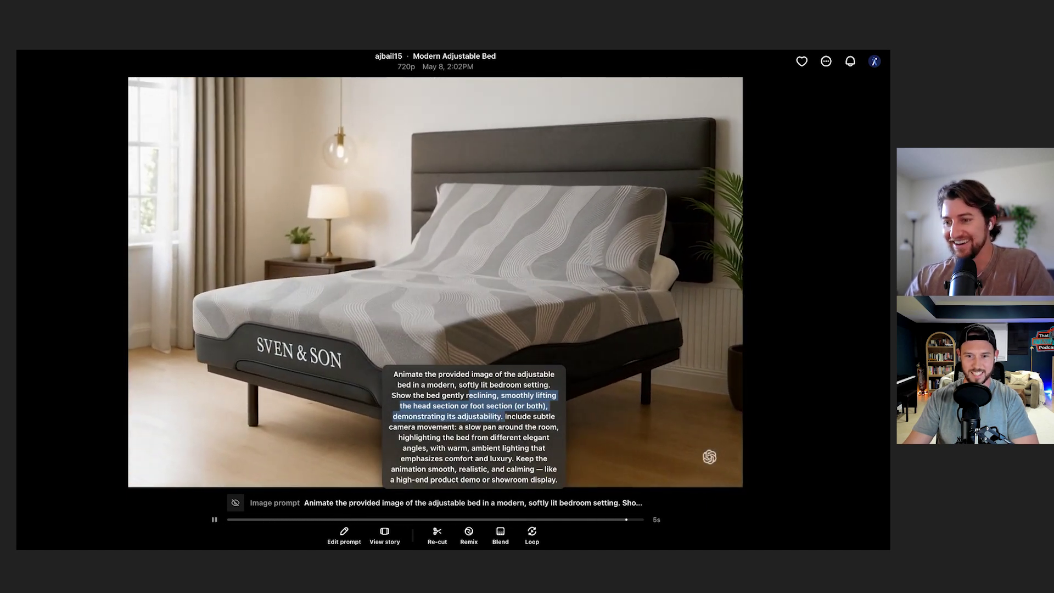
left_click(501, 416)
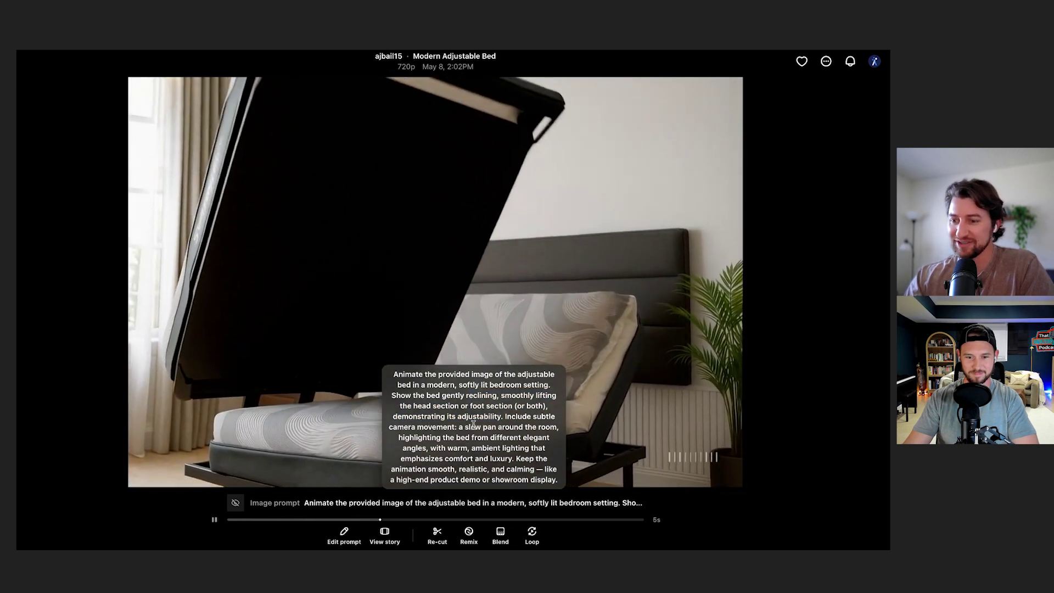
left_click_drag(474, 427, 524, 469)
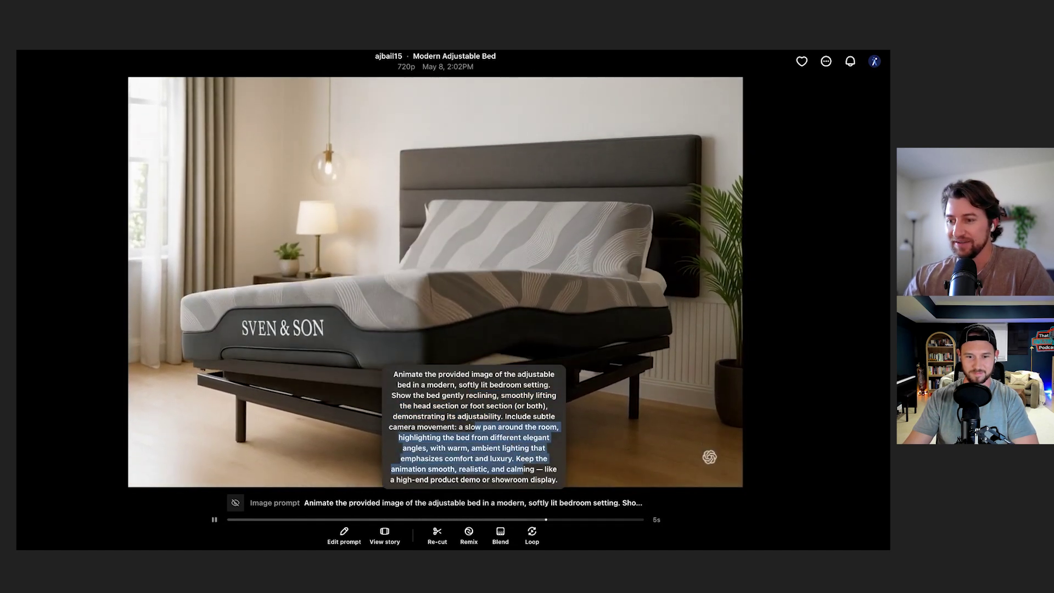
left_click(483, 437)
left_click_drag(472, 438, 558, 480)
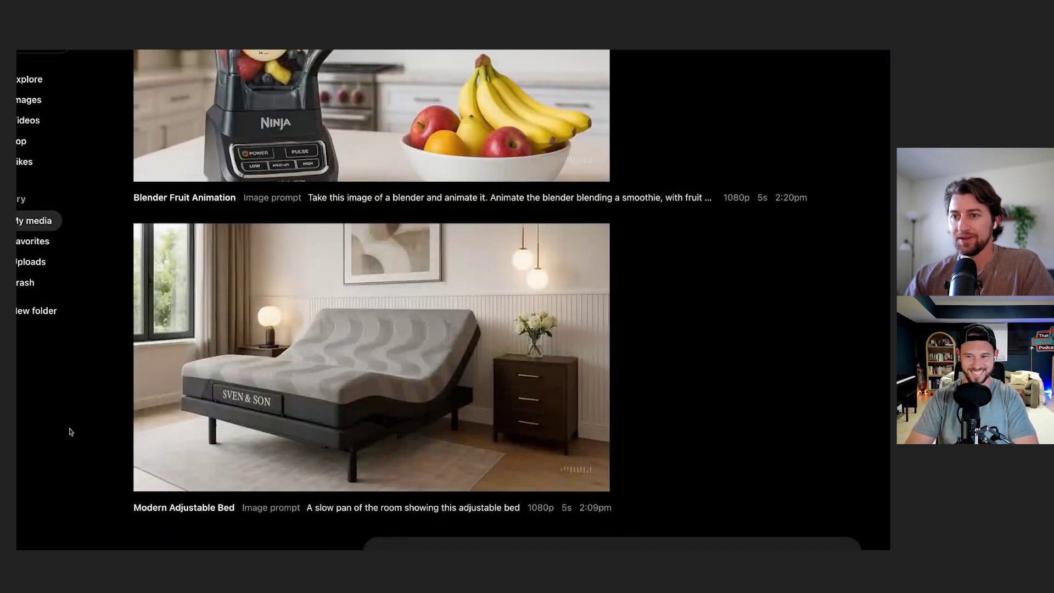
Find the Blender Fruit Animation video in the media list and examine its image prompt.
scroll(70, 432, "up", 5)
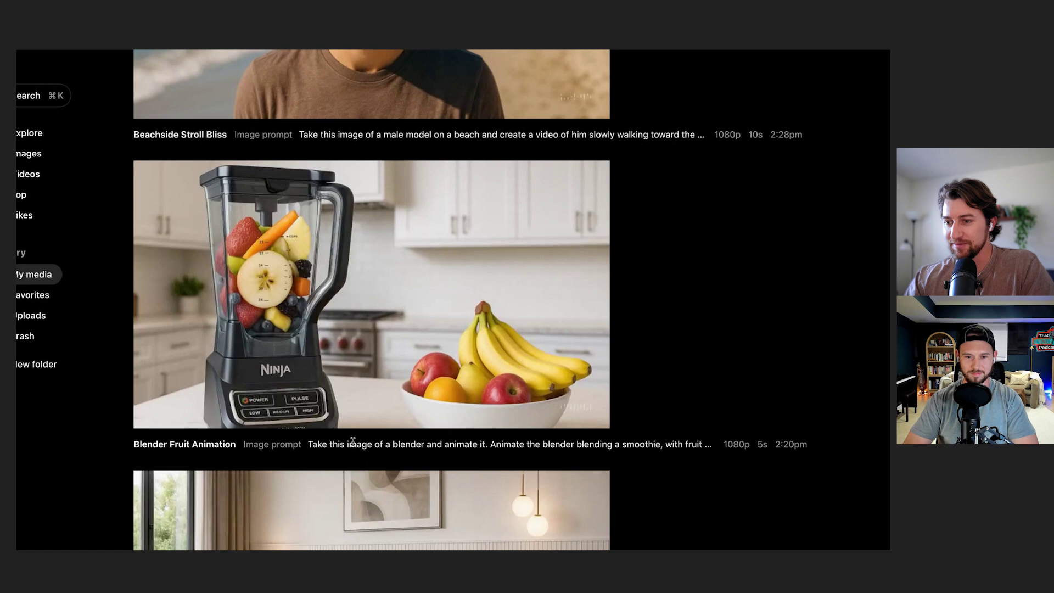
left_click_drag(323, 446, 594, 445)
left_click(614, 443)
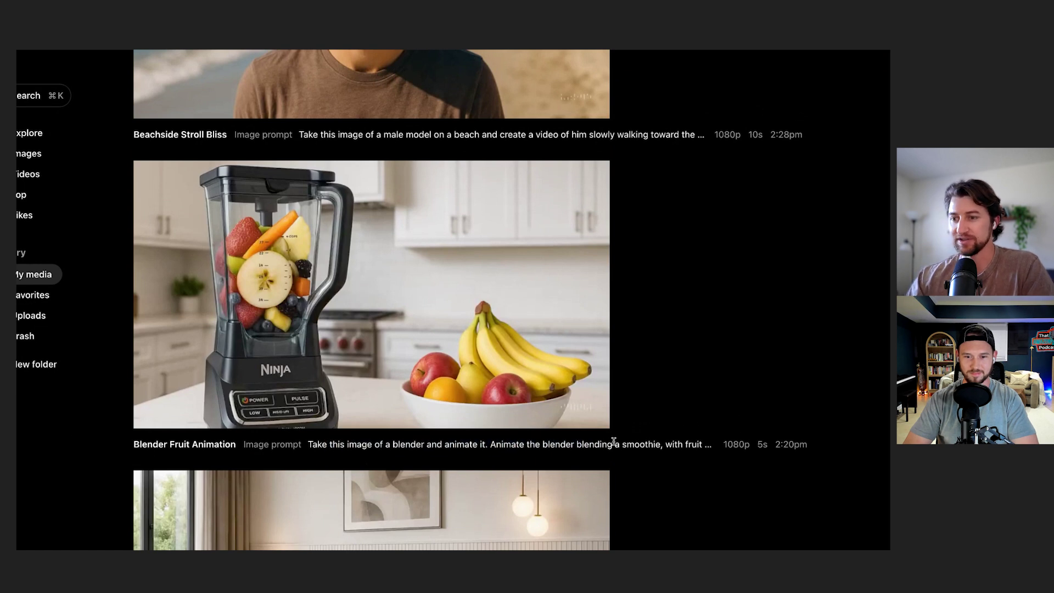
scroll(680, 348, "down", 1)
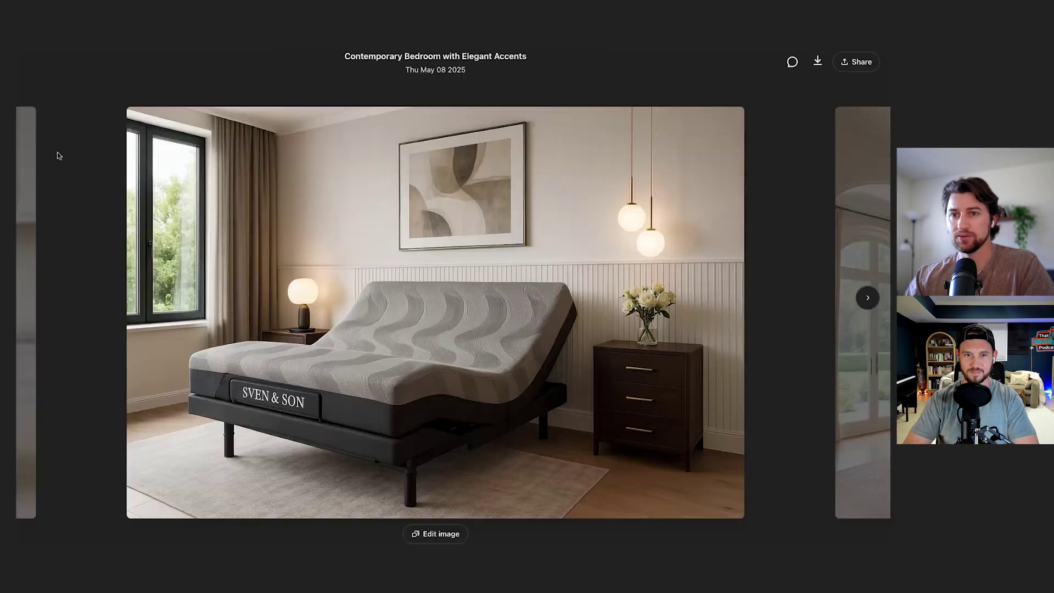
Return from the bedroom image to the ChatGPT image library and view the Ninja blender kitchen image.
key("Escape")
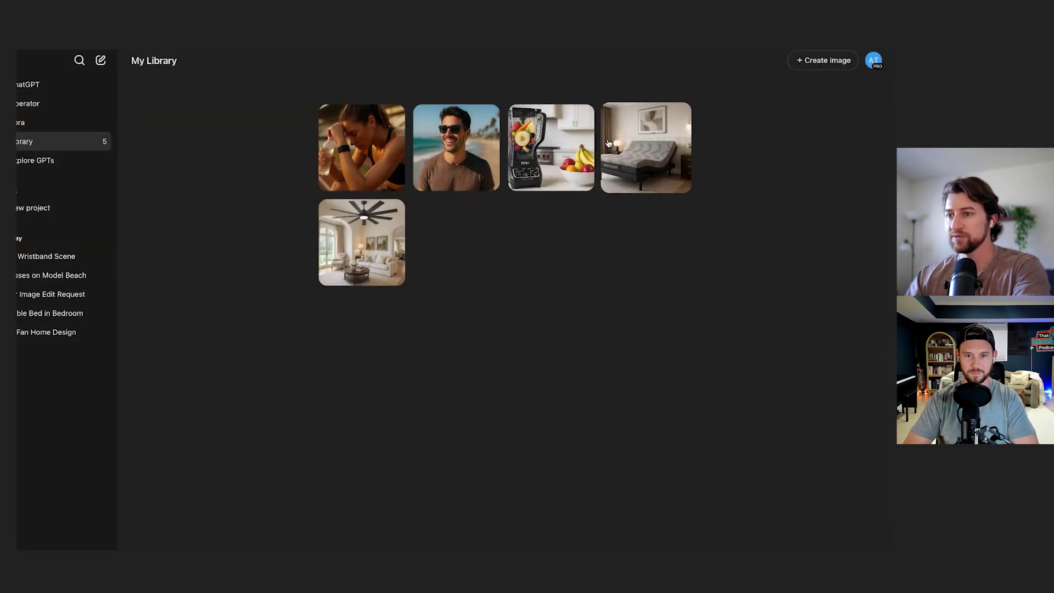
left_click(557, 155)
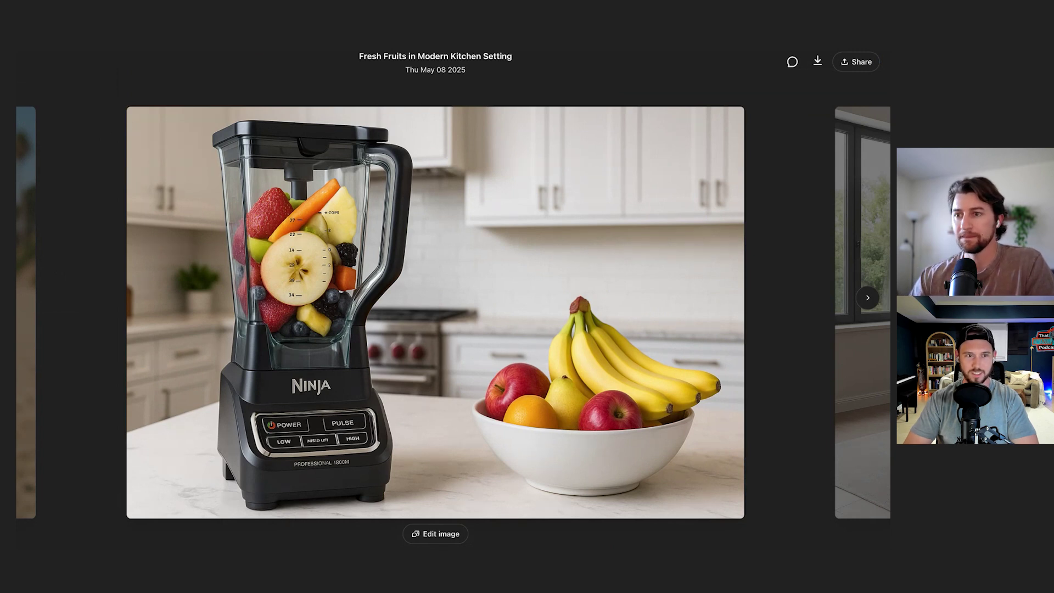
key("Escape")
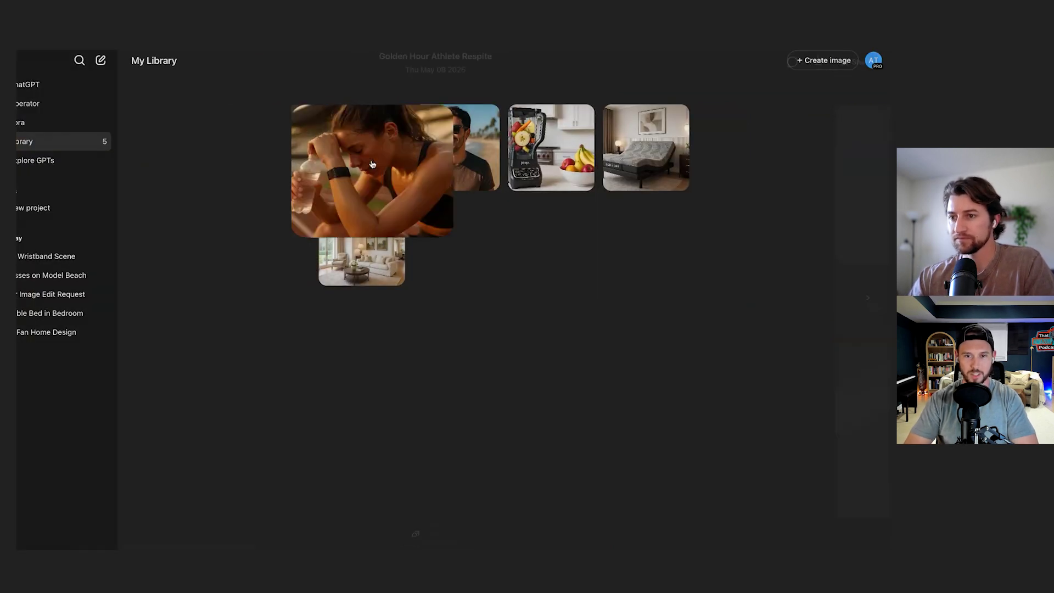
View the library images one after another, from the athlete on the track to the living room with the ceiling fan.
left_click(372, 164)
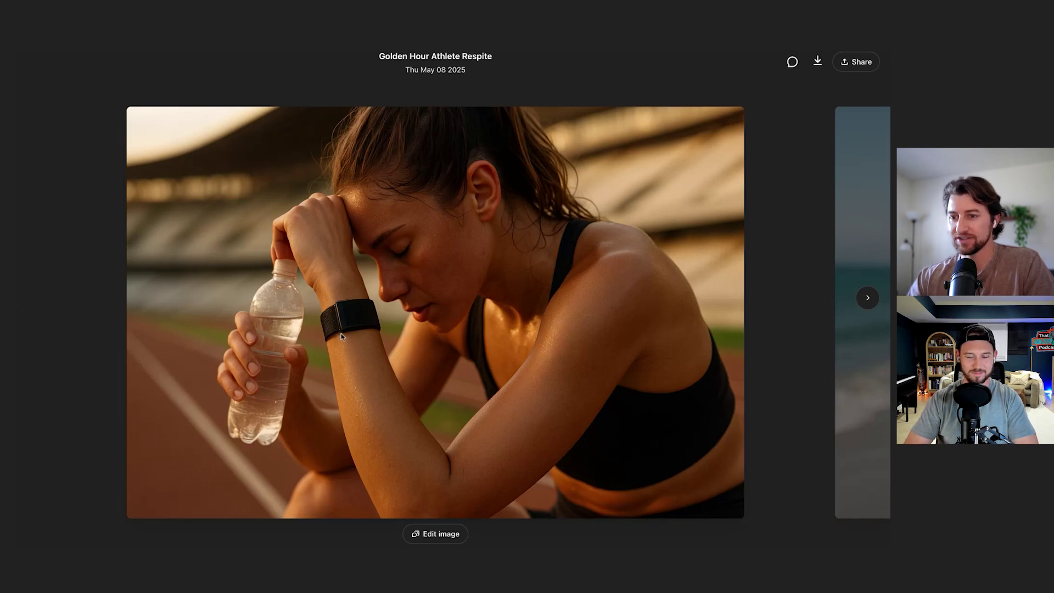
left_click(868, 297)
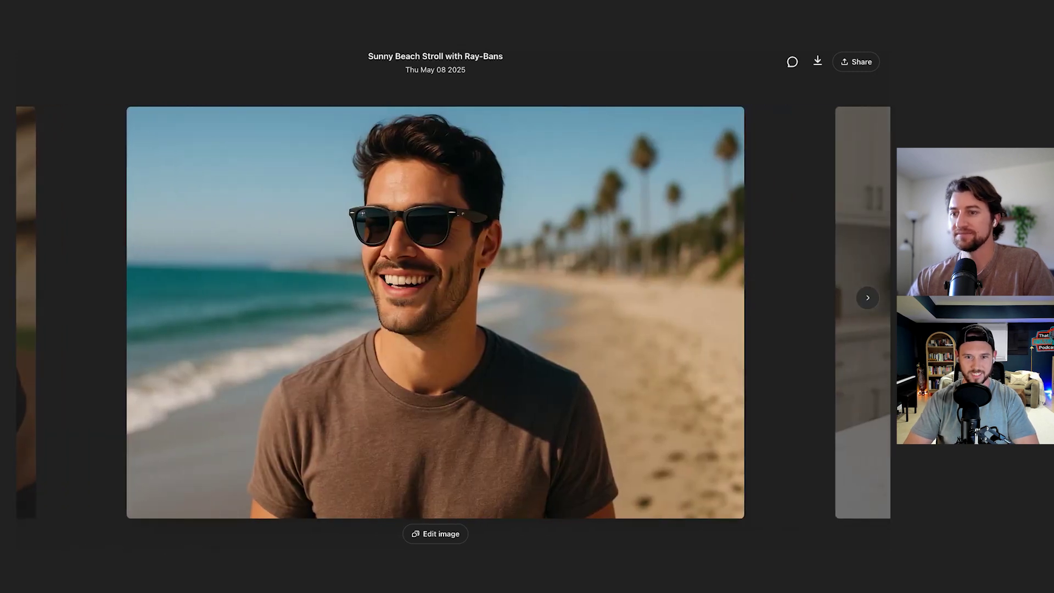
left_click(867, 297)
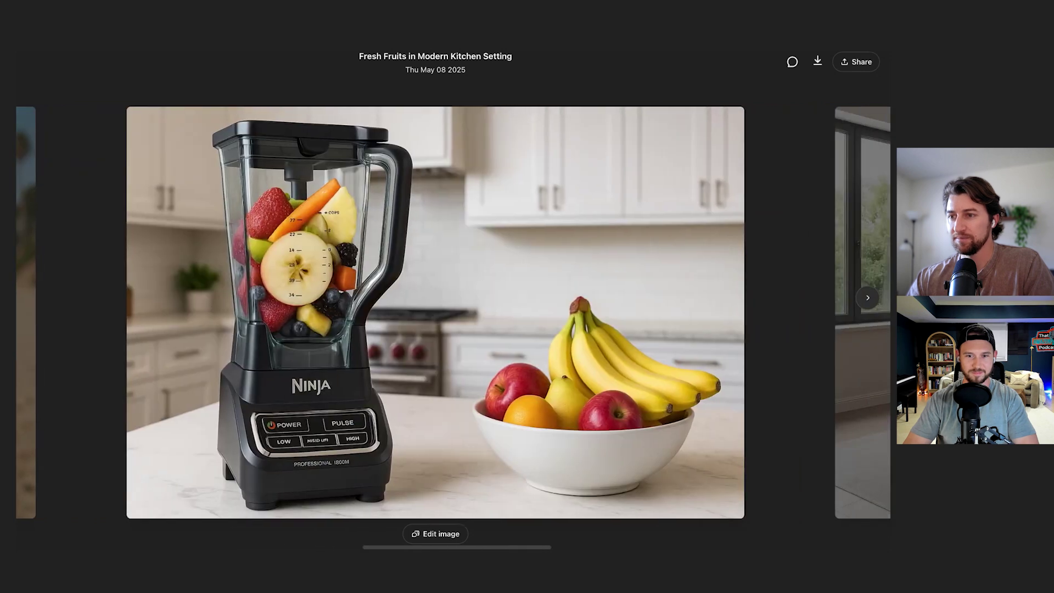
left_click(867, 298)
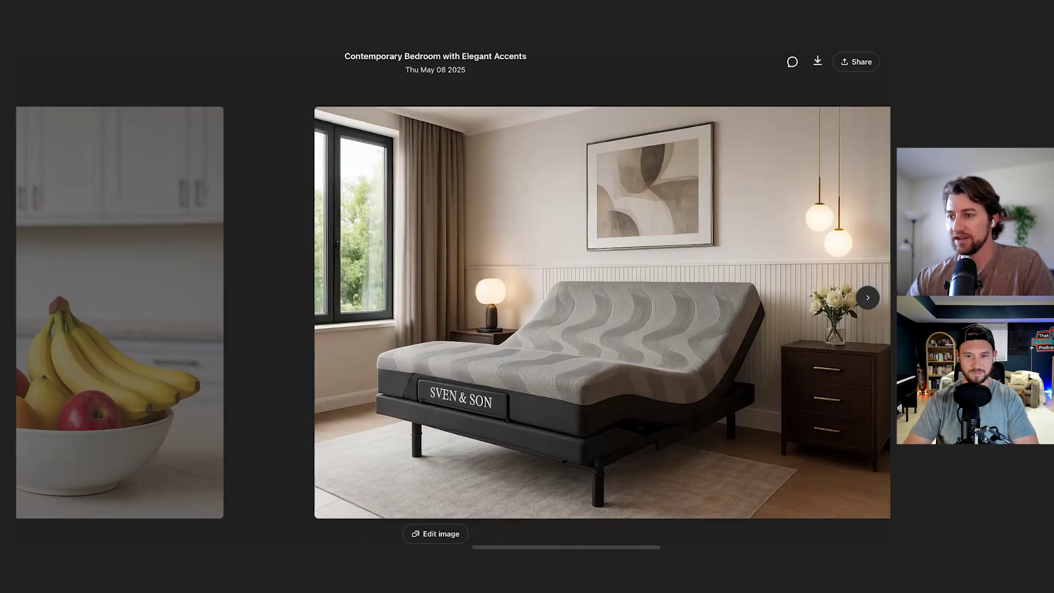
left_click(868, 297)
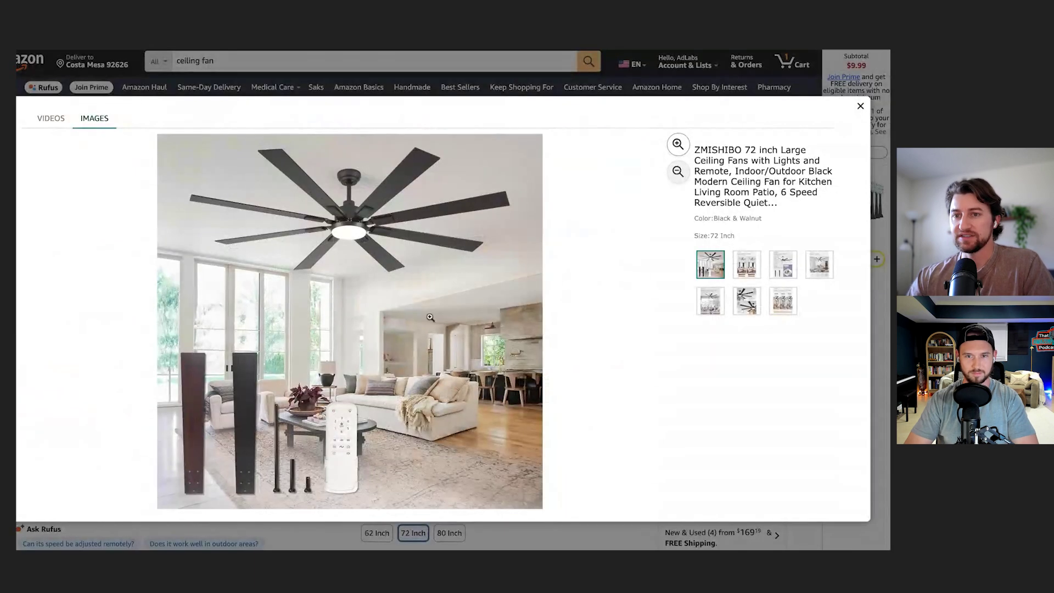
Compare the ceiling fan's Amazon listing photo with the generated living room image.
double_click(704, 148)
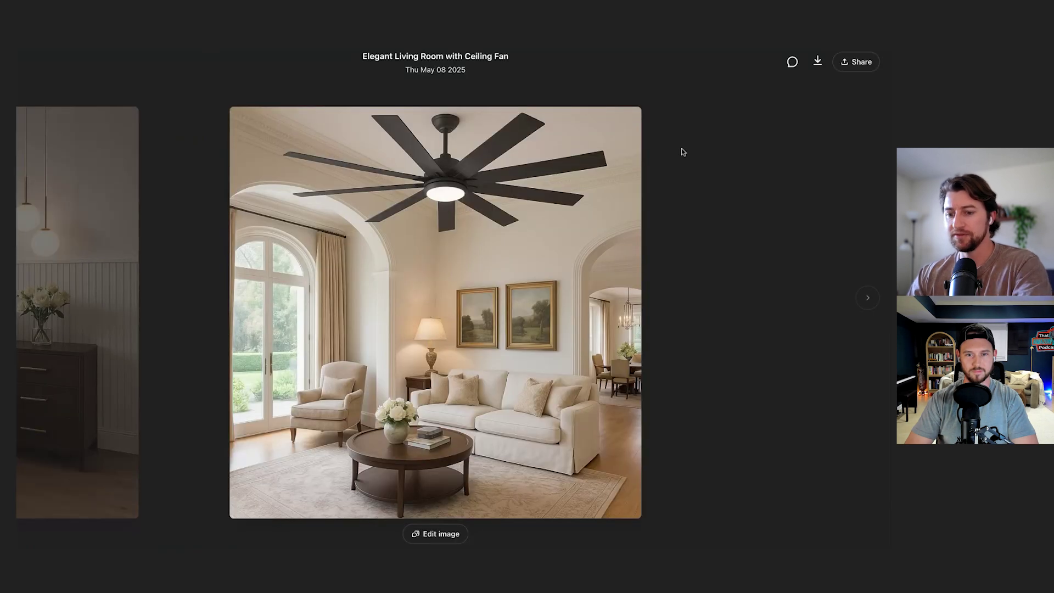
left_click(683, 152)
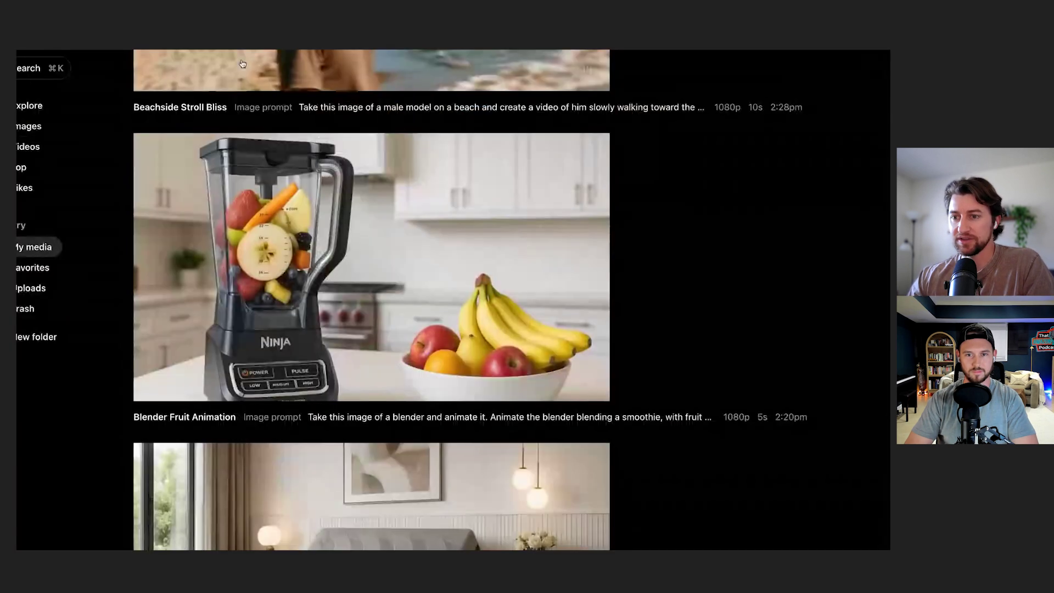
Open the Blender Fruit Animation video in Sora, watch it and return to the media list.
left_click(452, 323)
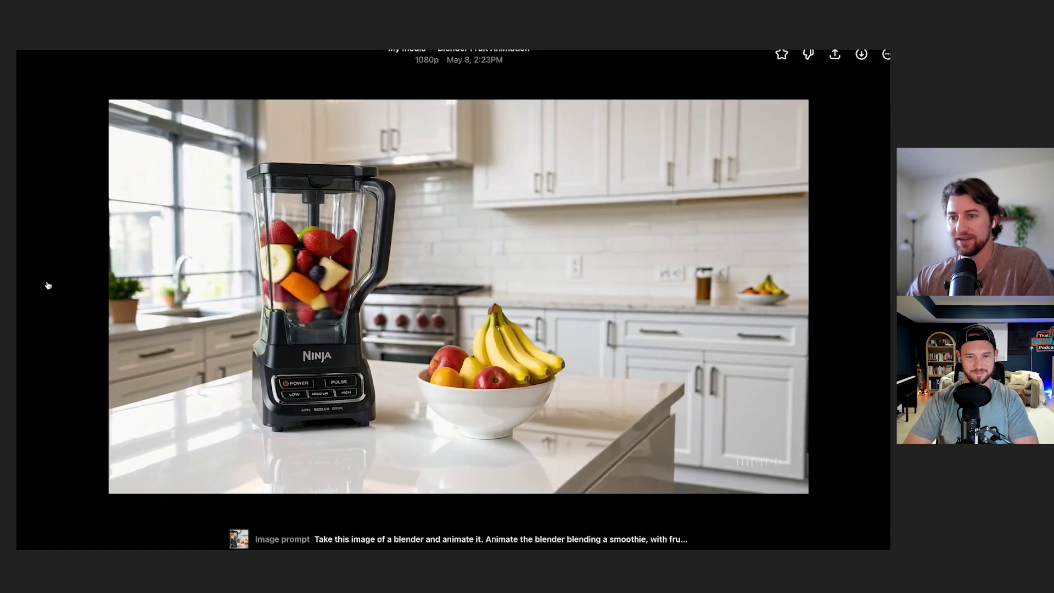
left_click(48, 285)
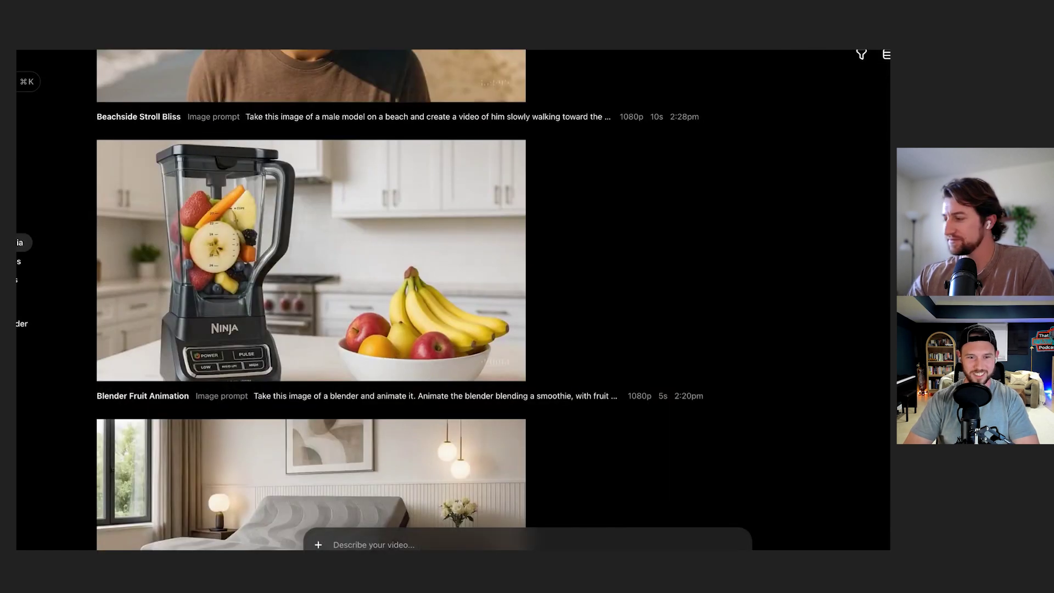
Find the Beachside Stroll Bliss video in the media list, open it and watch it.
scroll(453, 301, "up", 5)
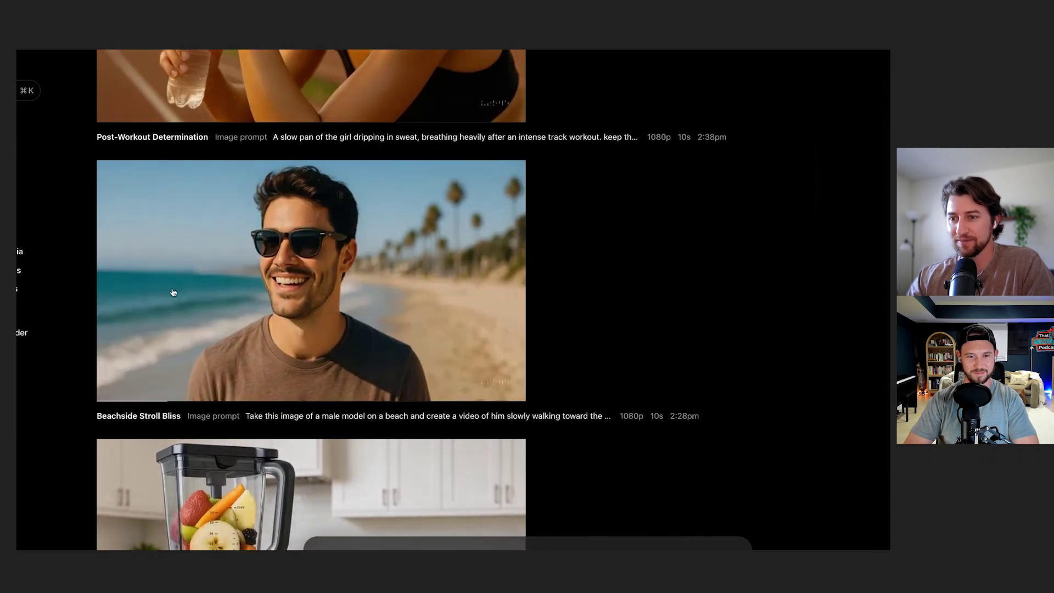
left_click(172, 291)
scroll(152, 348, "down", 1)
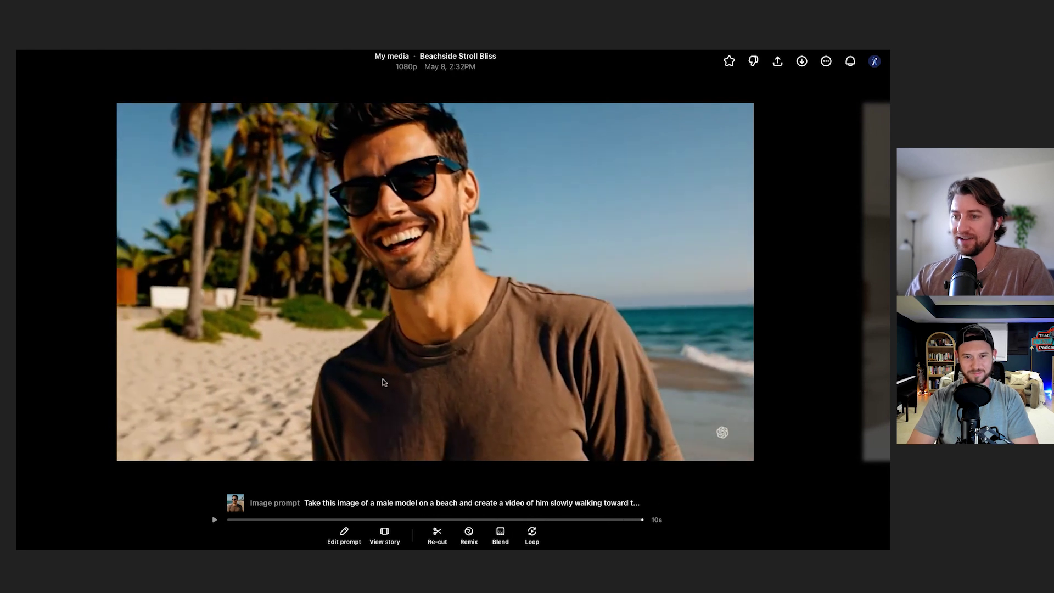
Move through the opened videos, past the blender clip, to the Post-Workout Determination video and watch it.
scroll(573, 351, "right", 5)
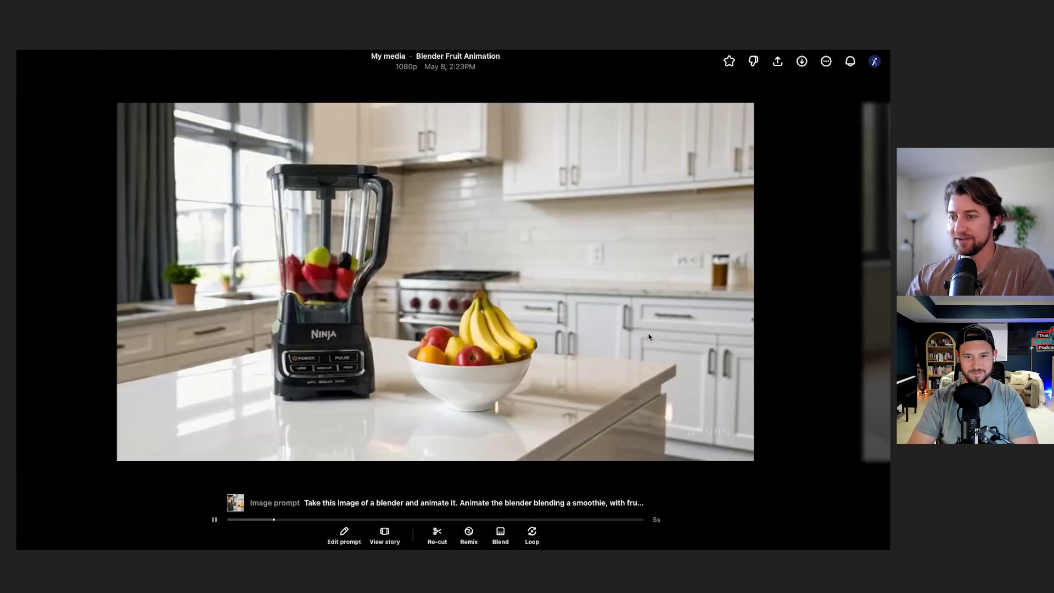
scroll(647, 336, "left", 8)
scroll(454, 282, "left", 3)
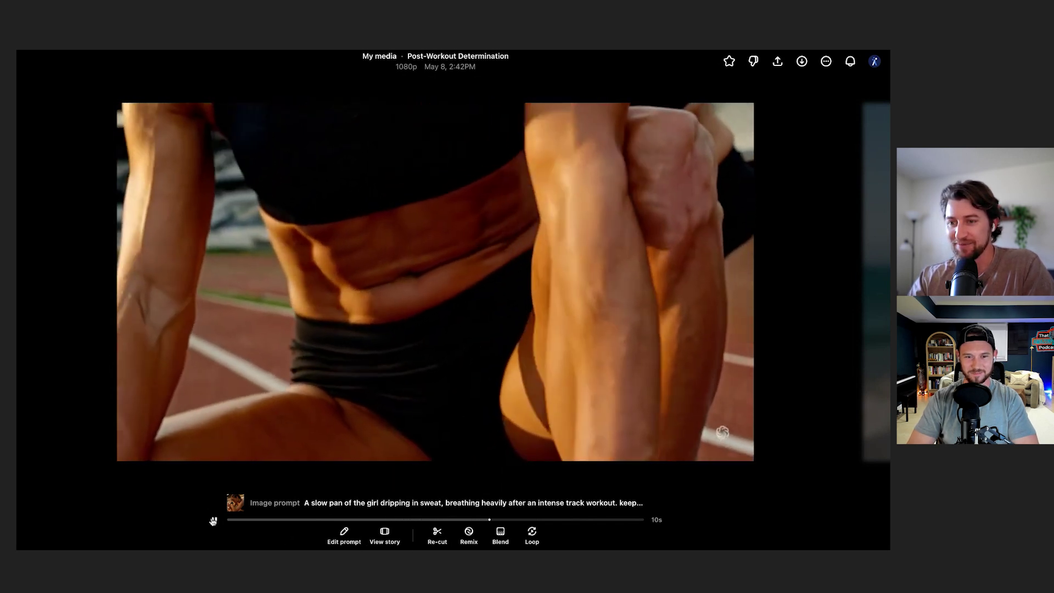
Read the Post-Workout Determination video's prompt, inspect its frames along the timeline and replay it.
left_click(258, 521)
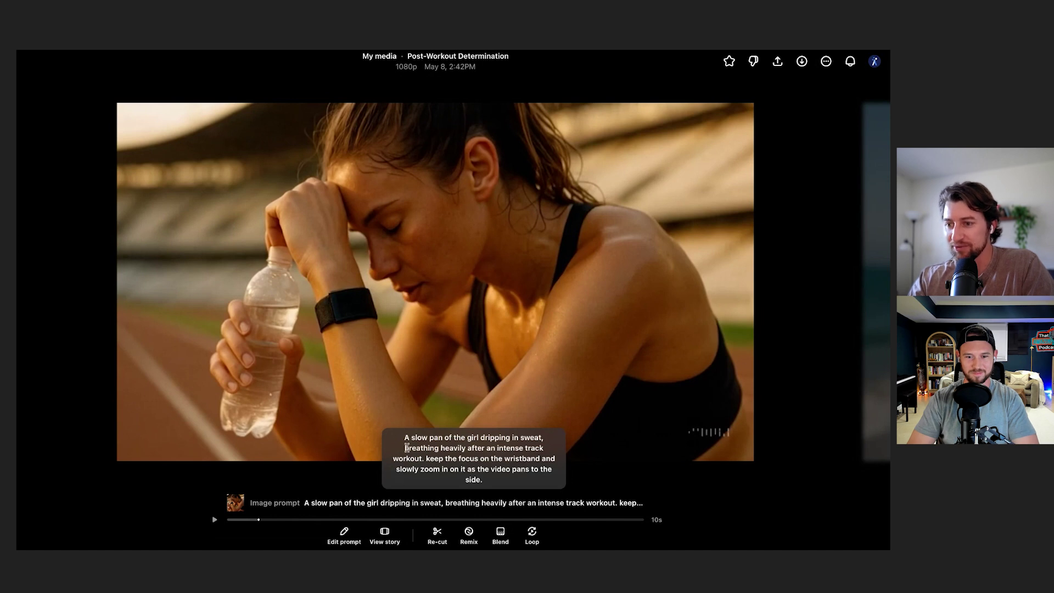
left_click_drag(496, 448, 534, 469)
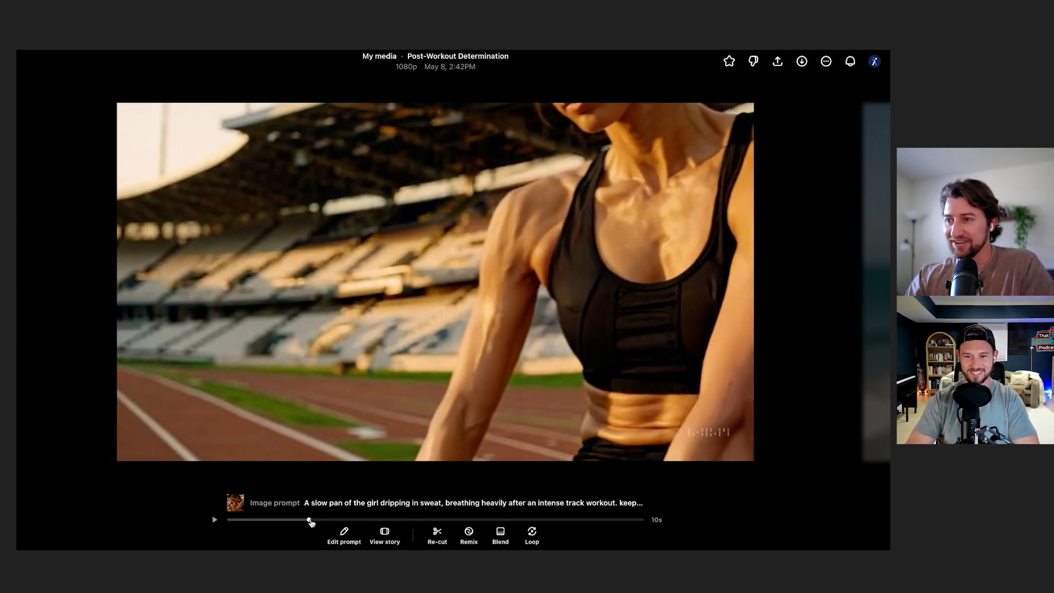
left_click_drag(311, 523, 315, 520)
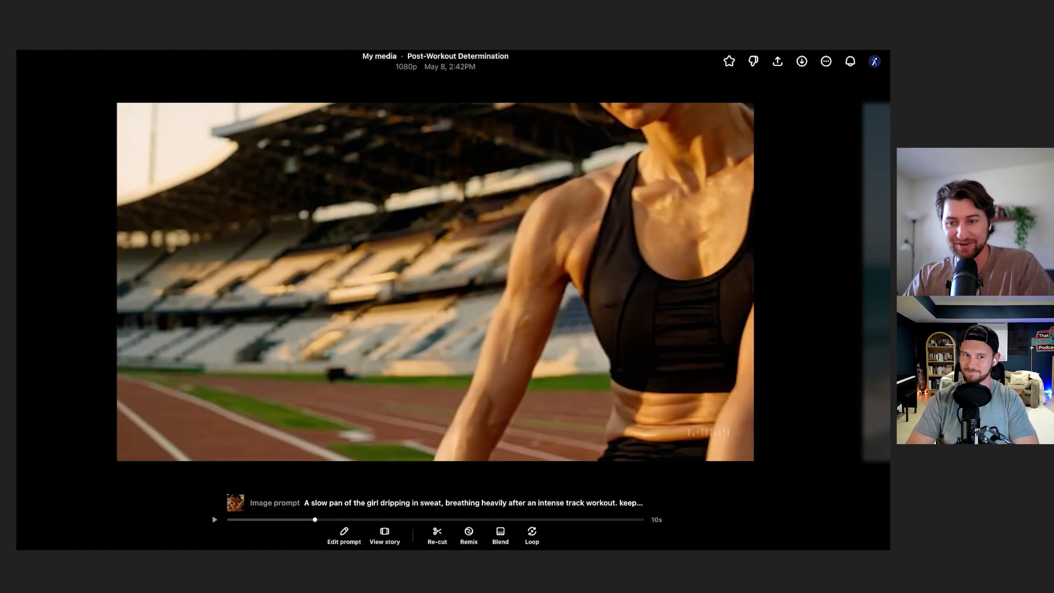
left_click_drag(314, 519, 413, 520)
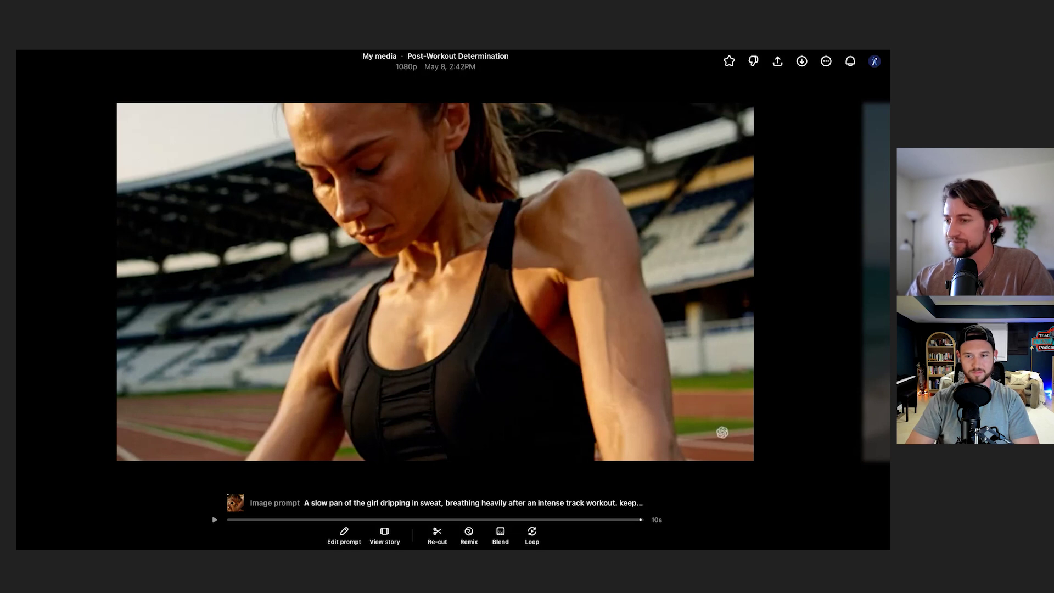
key("Right")
key("Left")
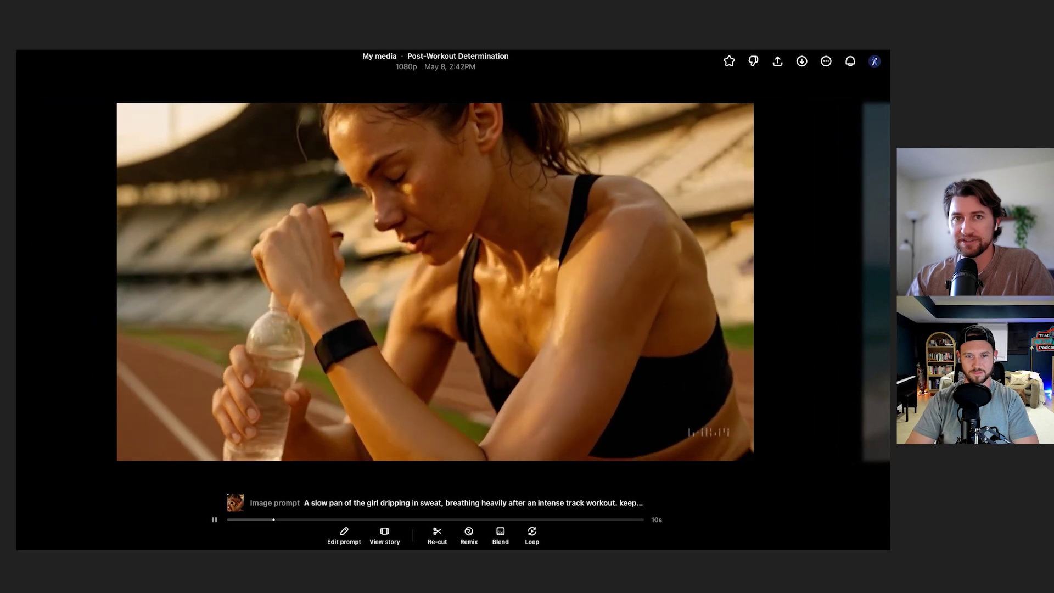